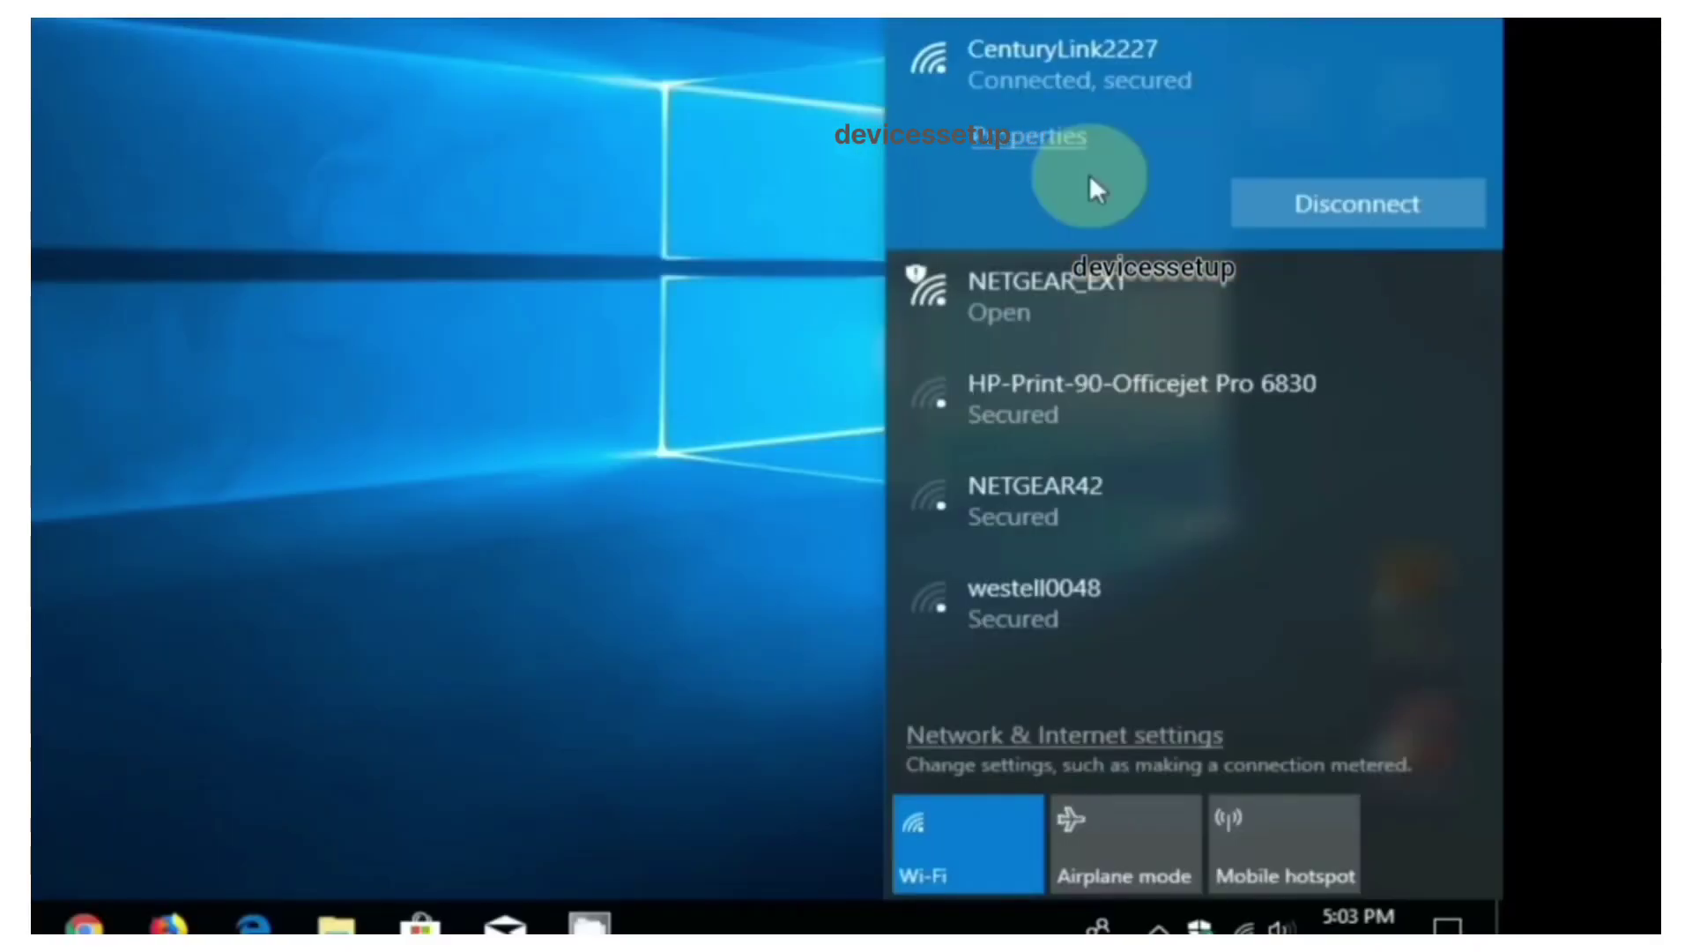
Select the open NETGEAR_EXT Wi-Fi network to join it.
click(1017, 330)
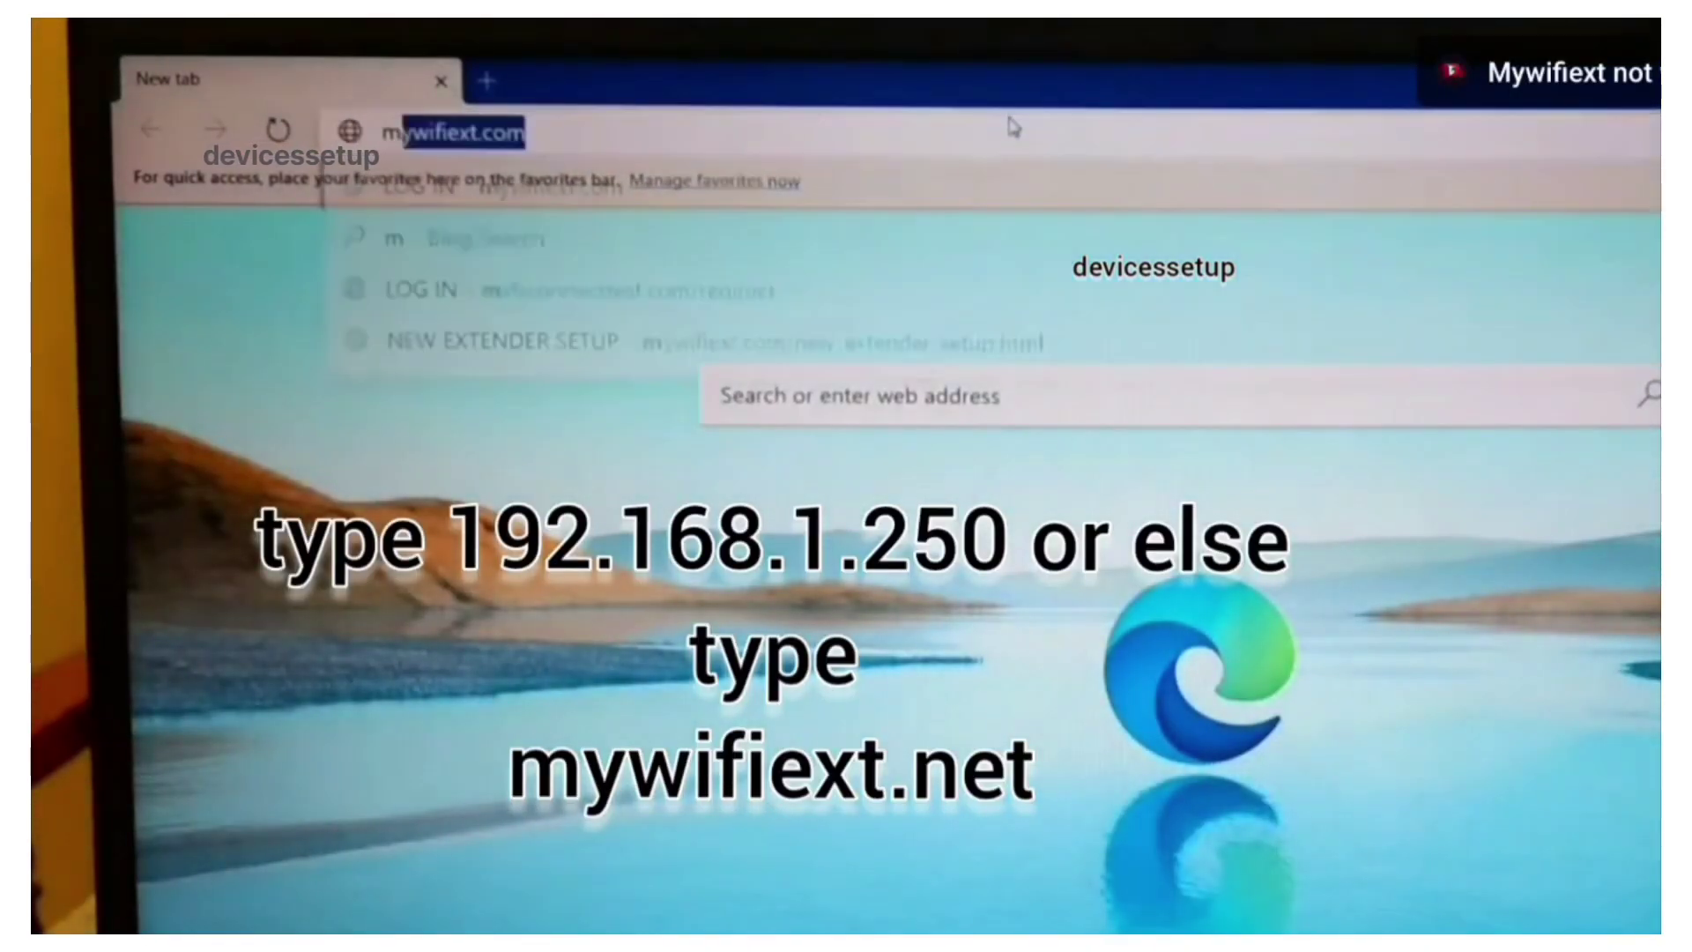
text(m)
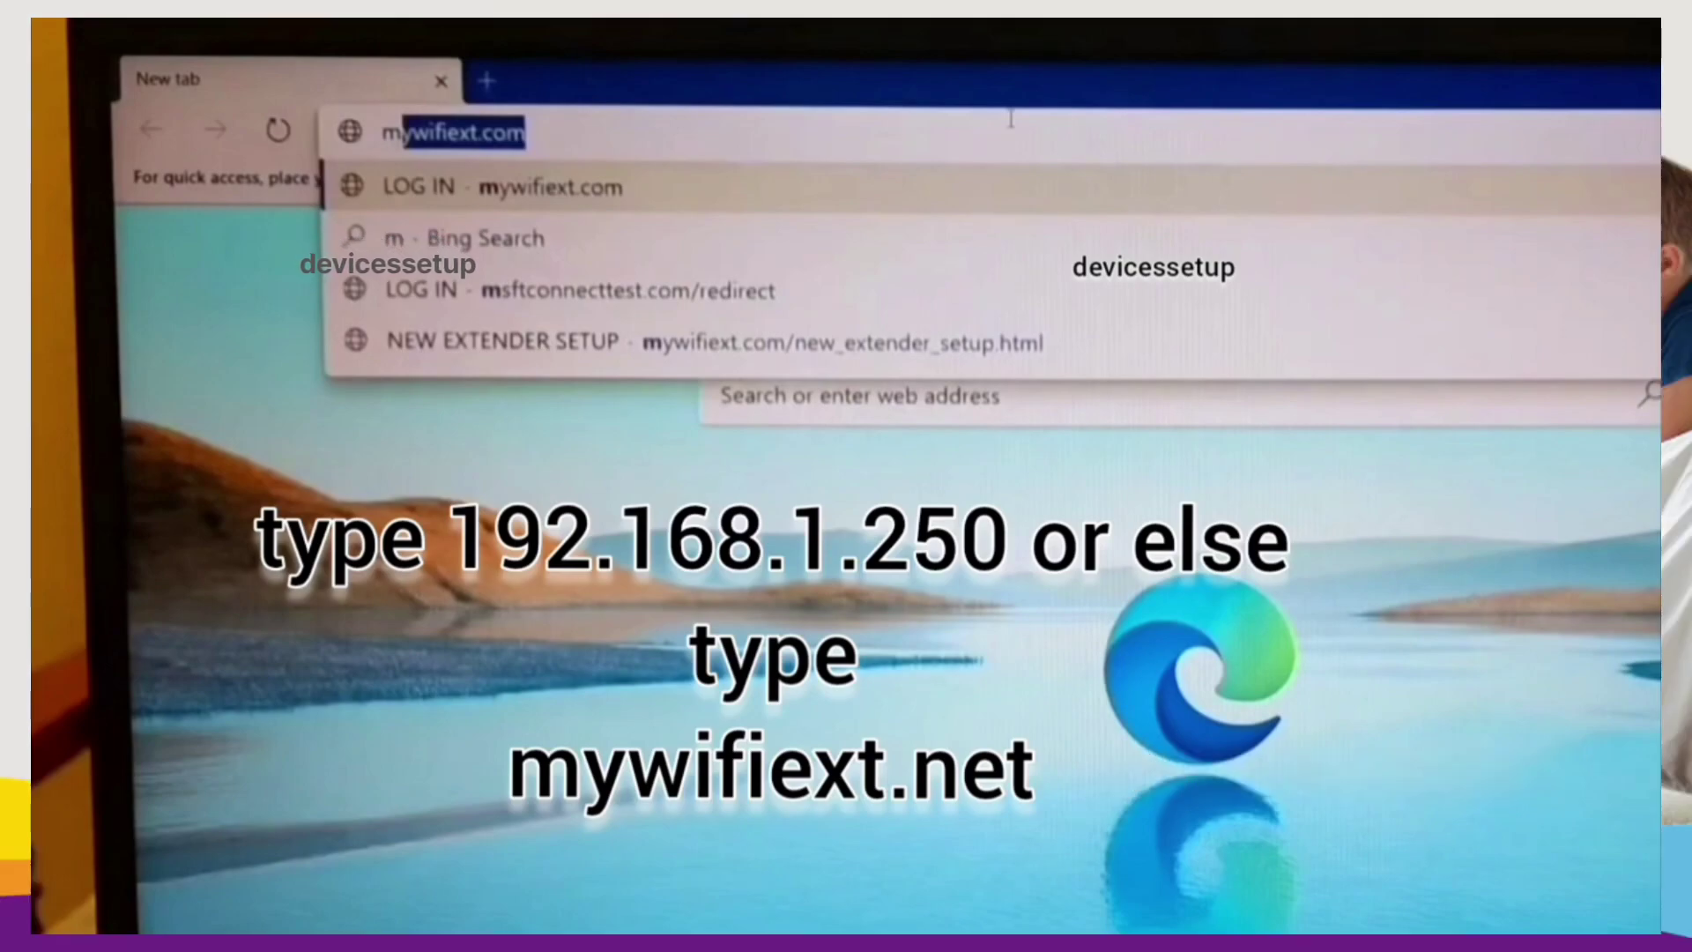
Load the suggested mywifiext.com address to reach the NETGEAR extender login page.
key(Return)
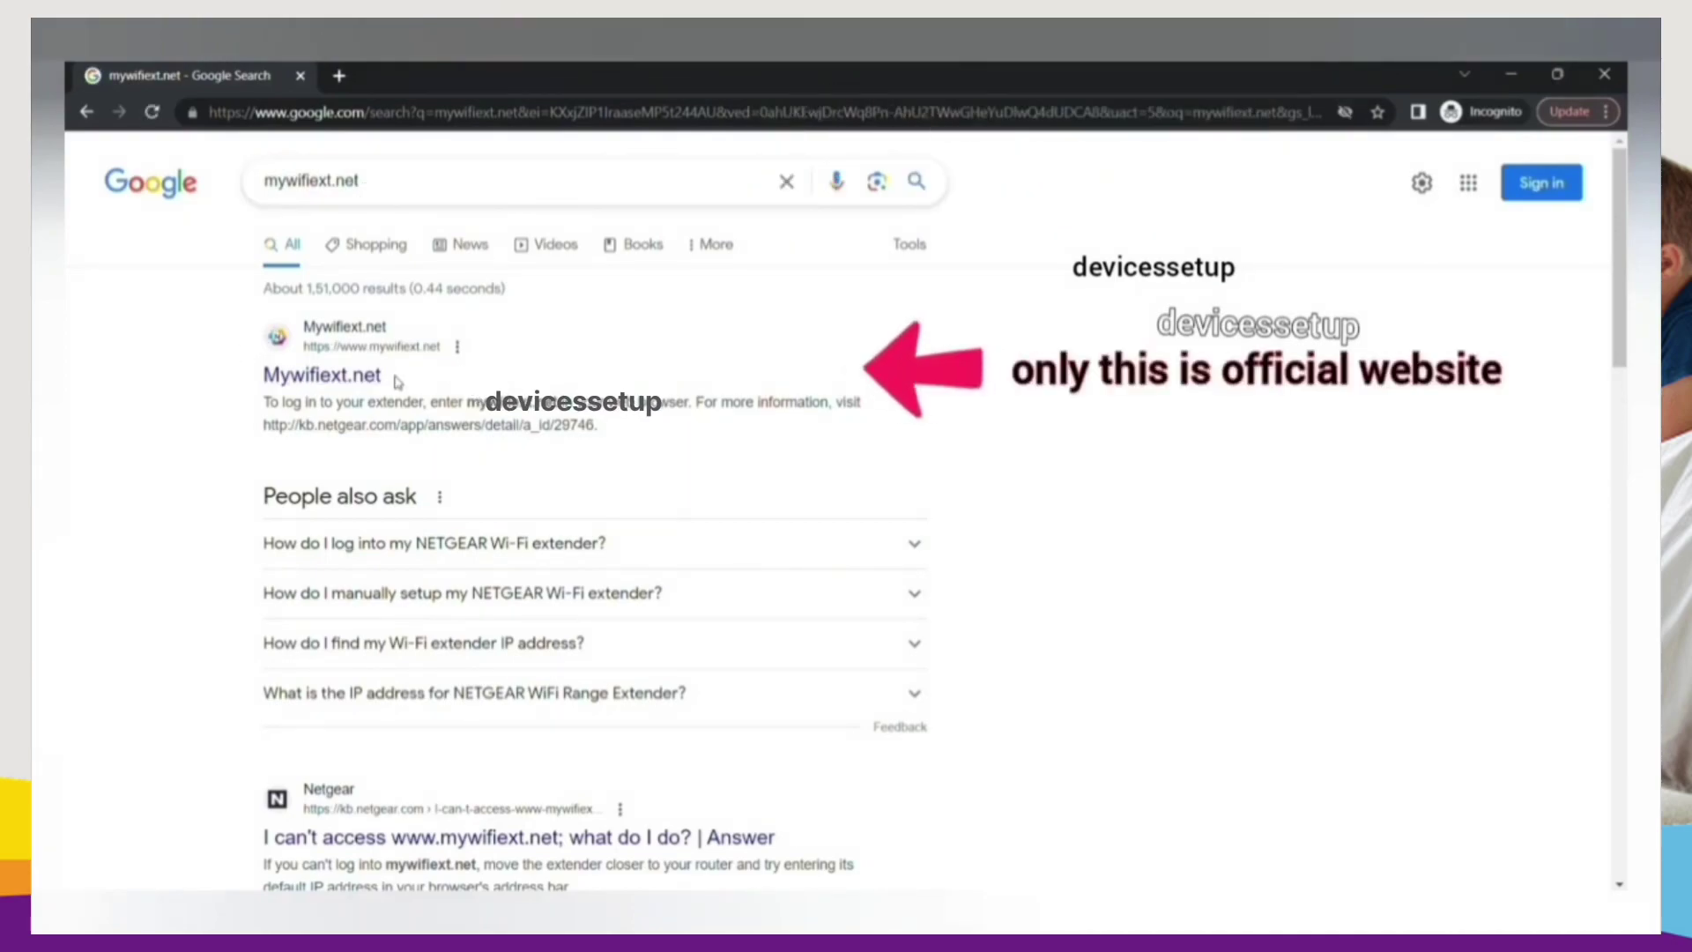
drag(391, 380, 249, 385)
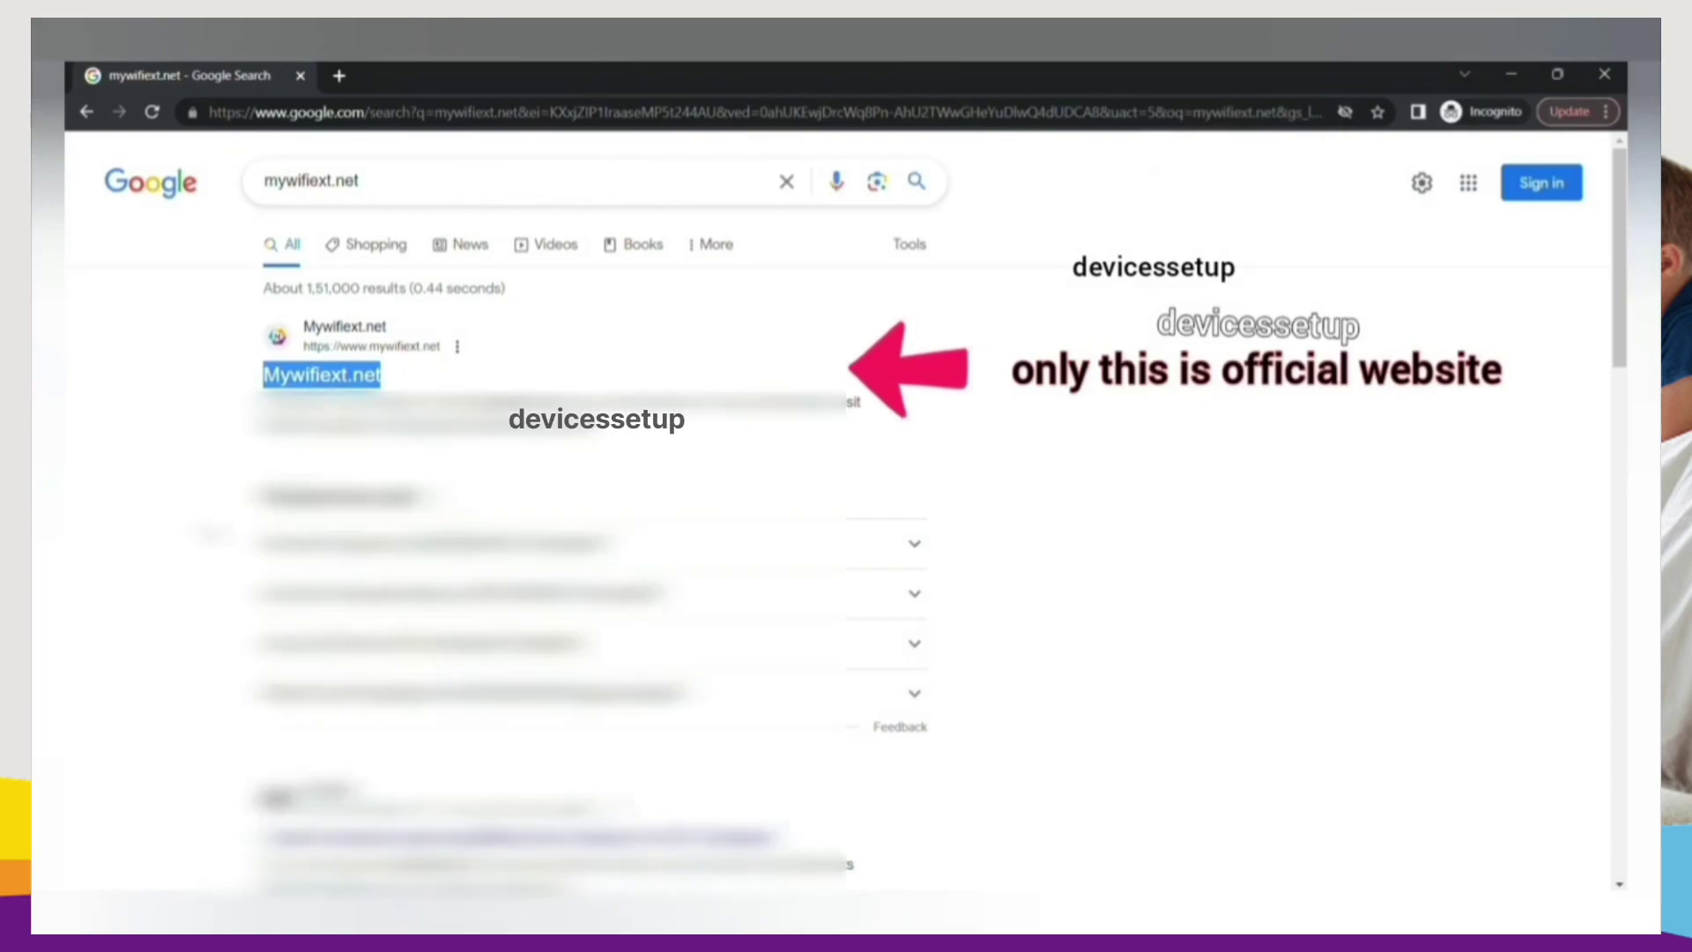
click(249, 384)
scroll(595, 529, down, 3)
scroll(595, 529, down, 2)
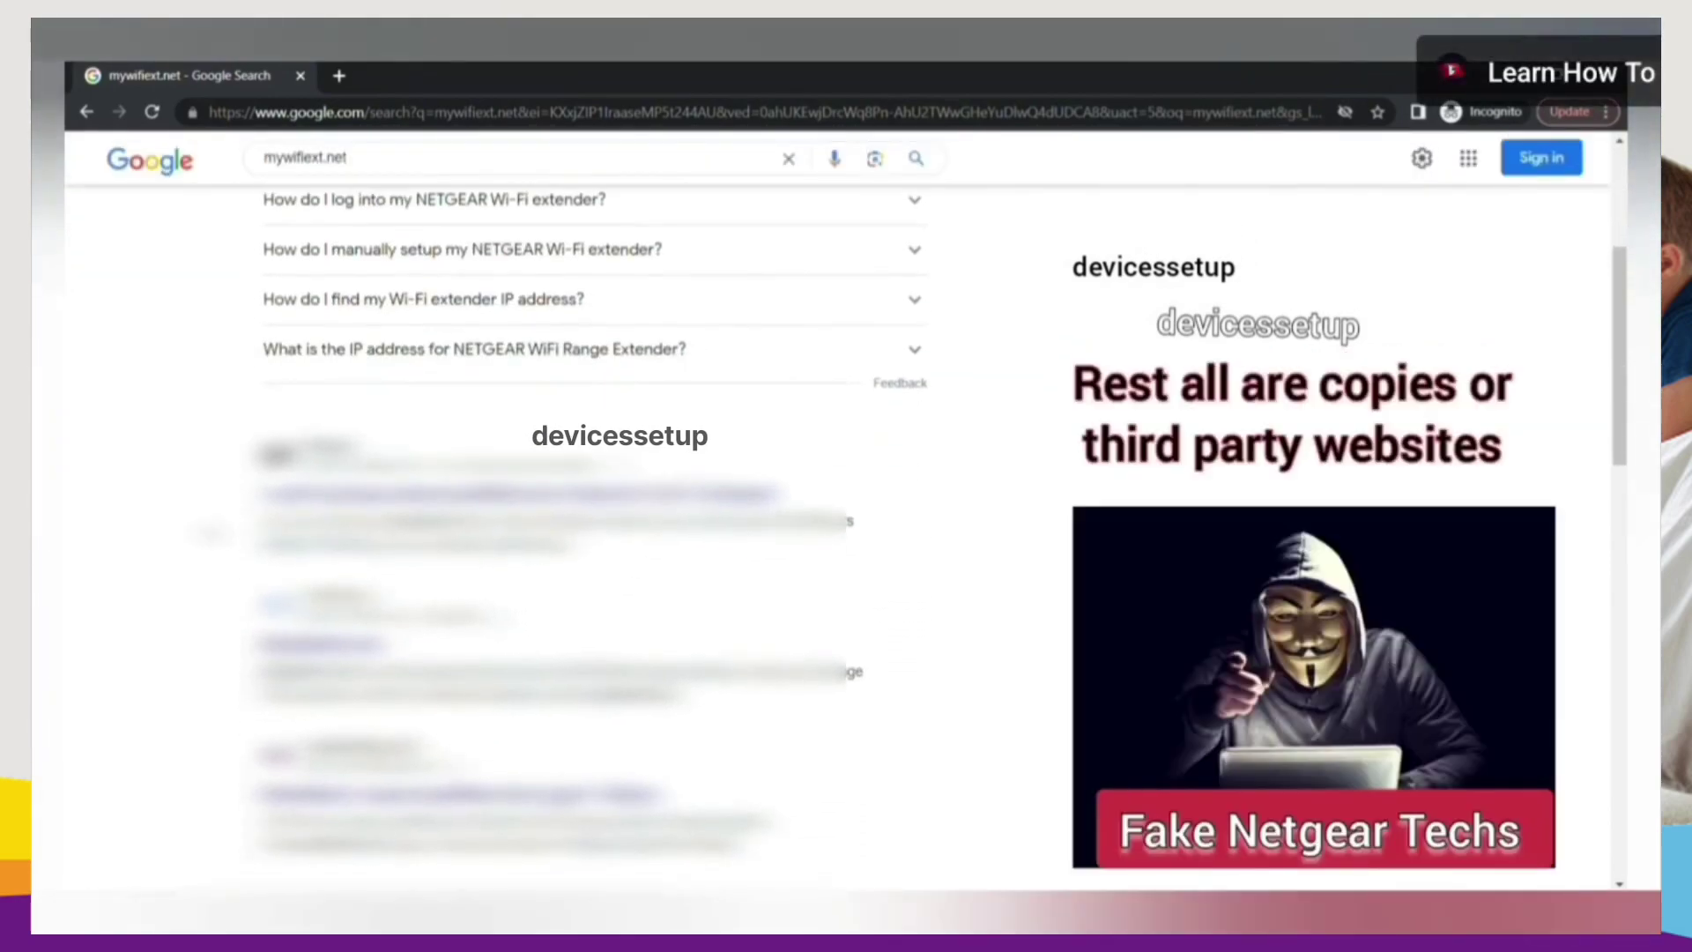